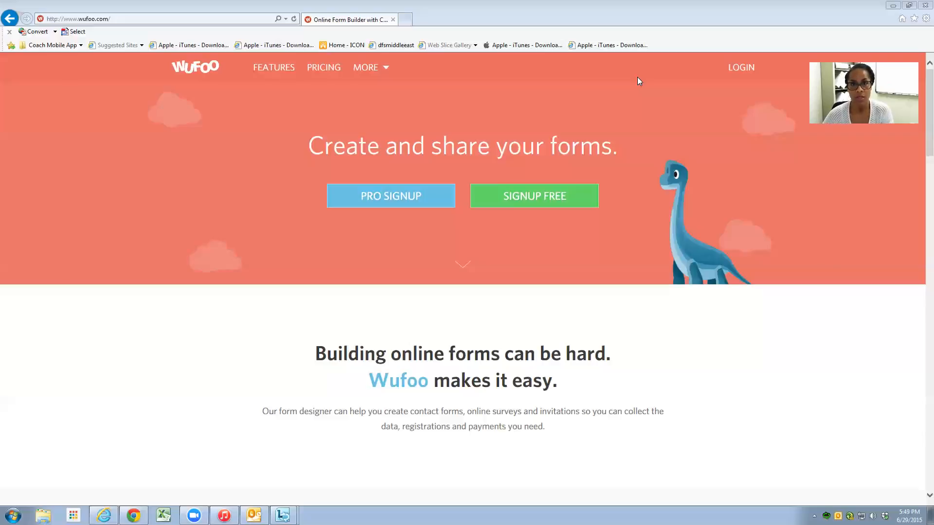
Log in to the Wufoo account with the saved e-mail address and account password.
click(737, 71)
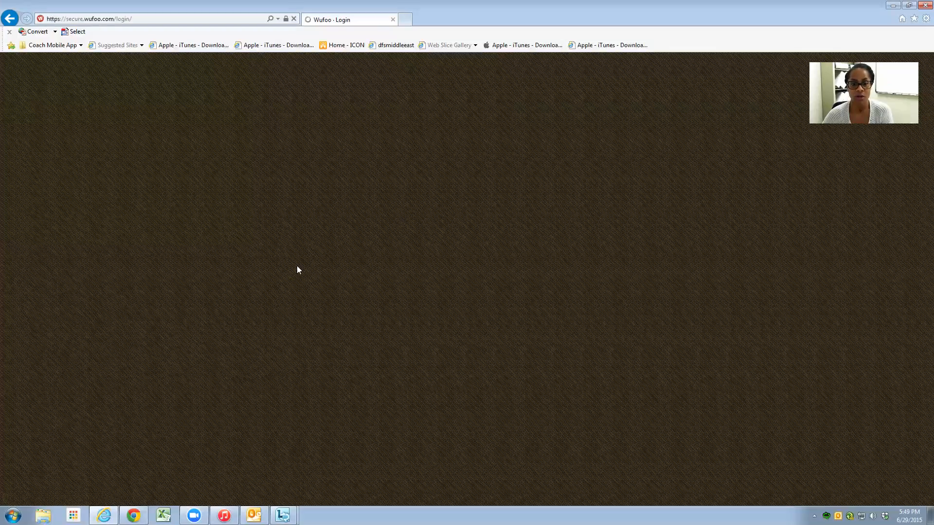
text(g)
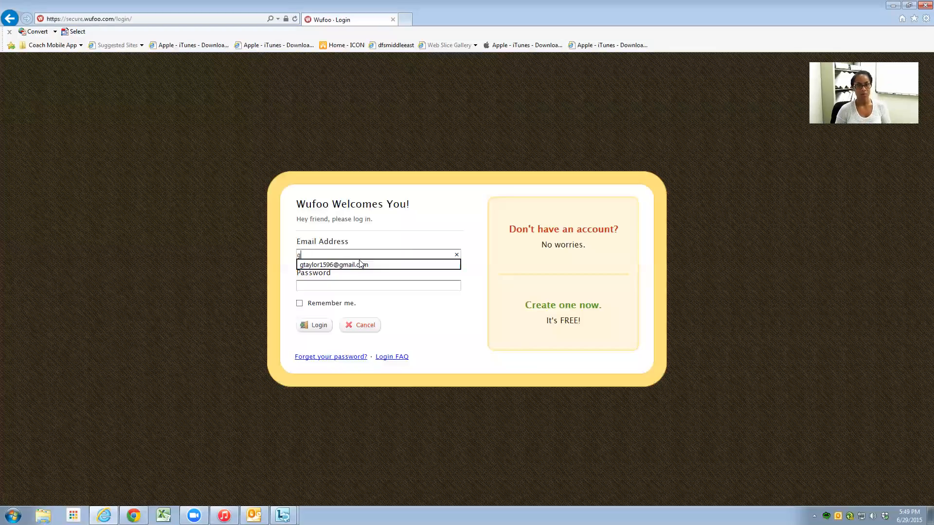
click(361, 264)
click(340, 286)
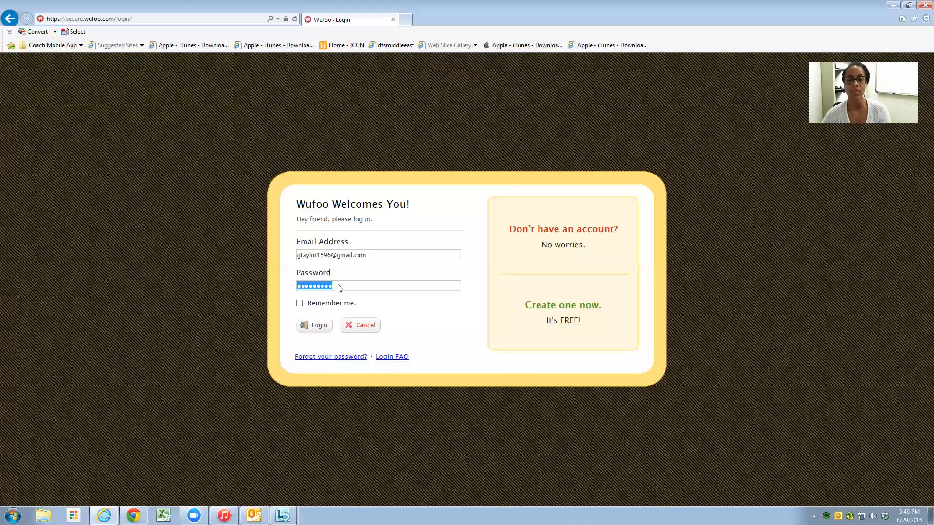
click(321, 332)
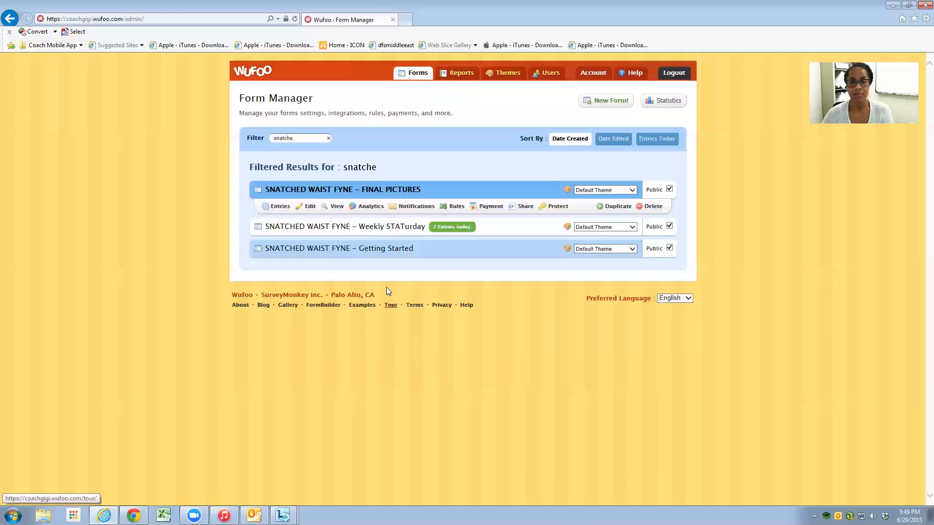
Open the "SNATCHED WAIST FYNE – Weekly STATurday" form for editing and look over its fields.
mouse_move(412, 231)
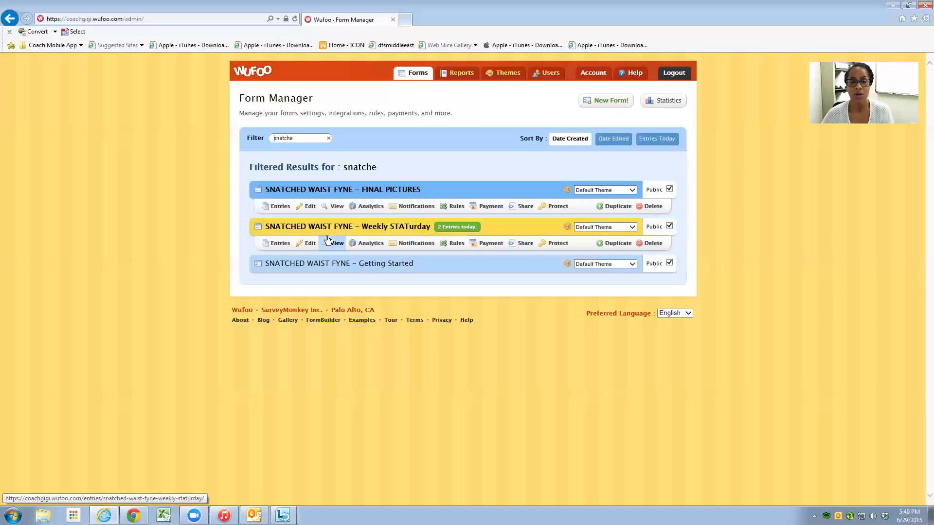
click(305, 247)
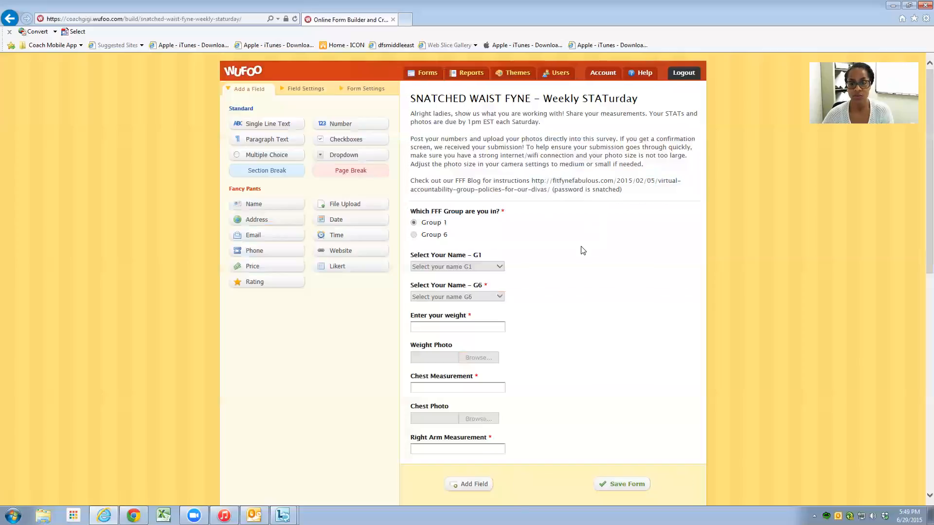
scroll(583, 251, down, 3)
scroll(583, 250, up, 3)
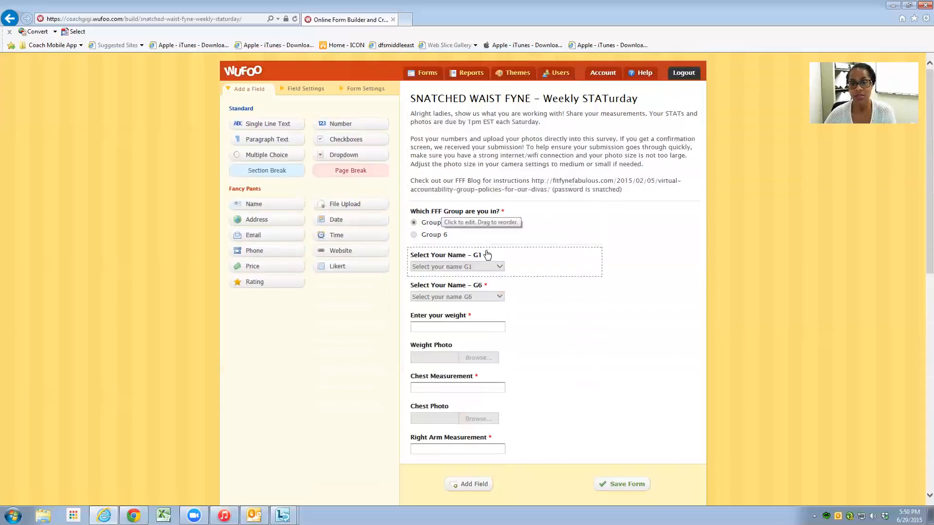
Examine the choices of the "Which FFF Group are you in?" question and the full "Select Your Name – G1" drop-down list.
click(457, 227)
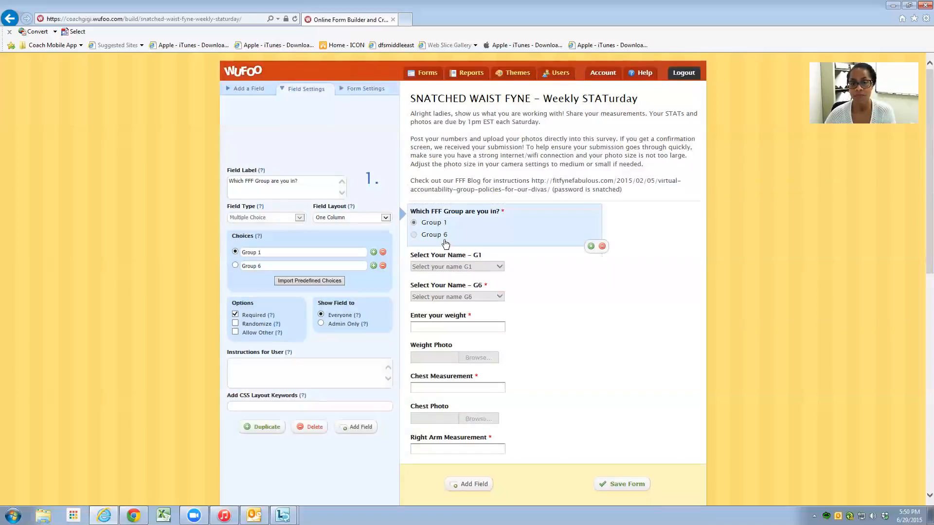
click(460, 261)
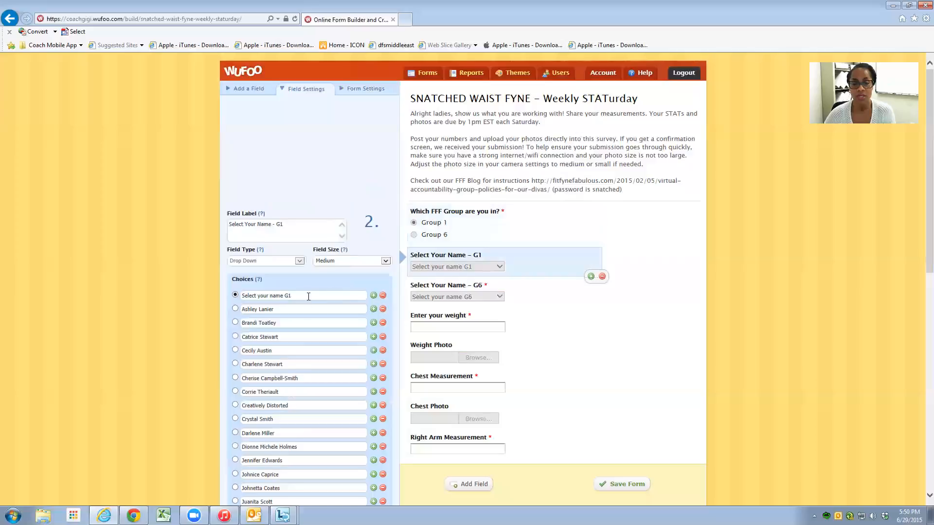
scroll(302, 302, down, 10)
scroll(304, 305, up, 10)
click(468, 225)
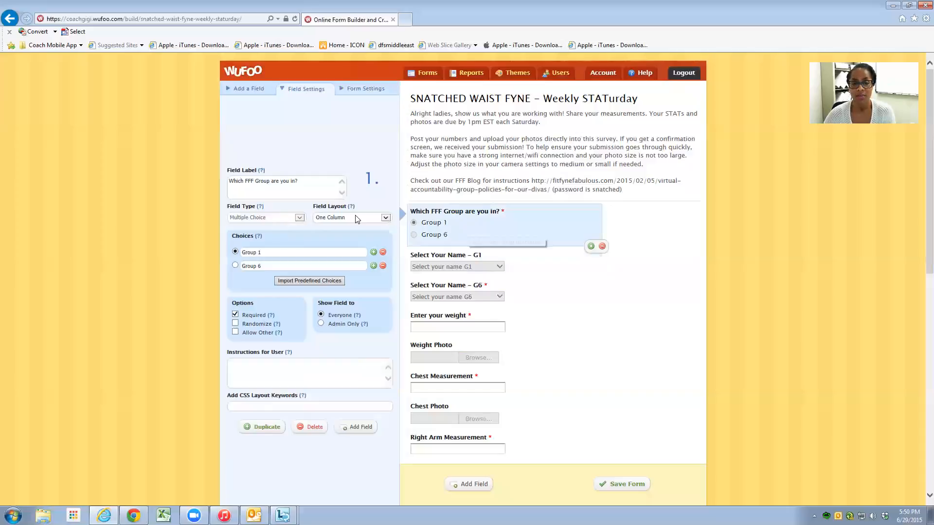
click(523, 260)
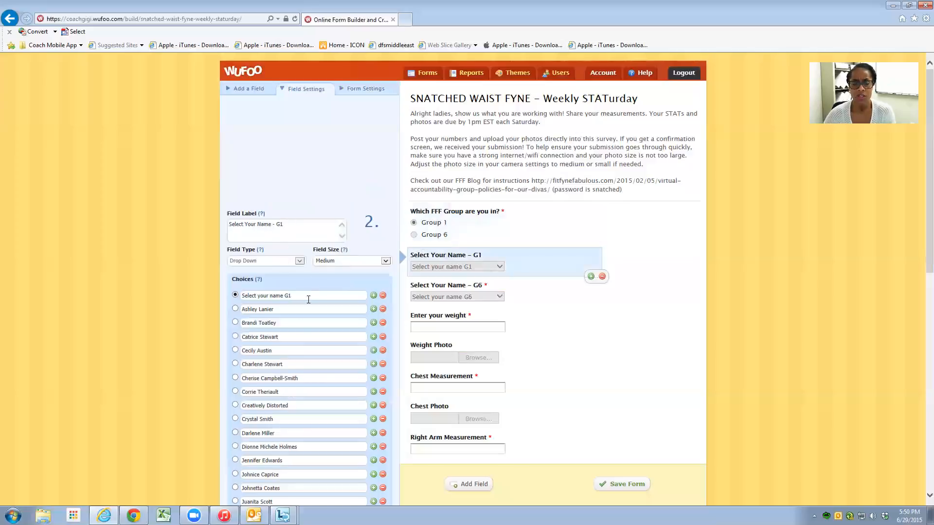
scroll(306, 299, down, 4)
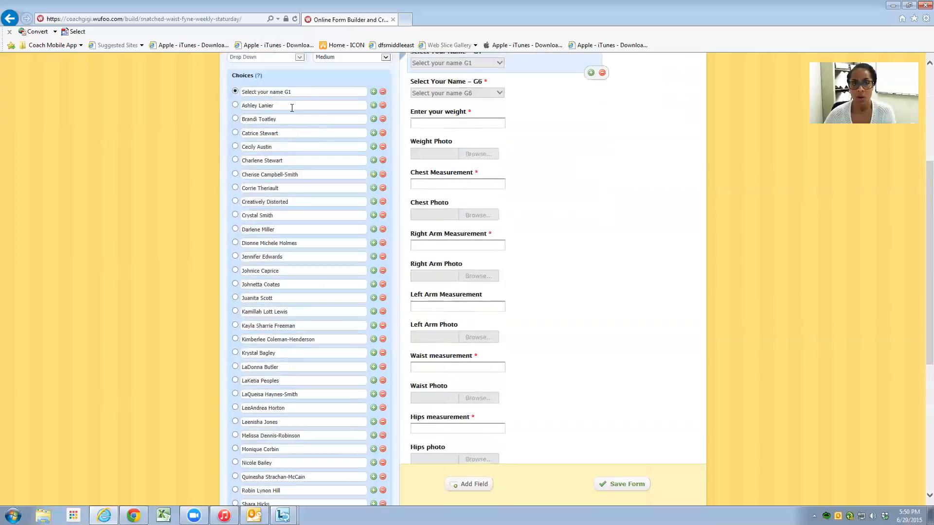
scroll(308, 230, down, 4)
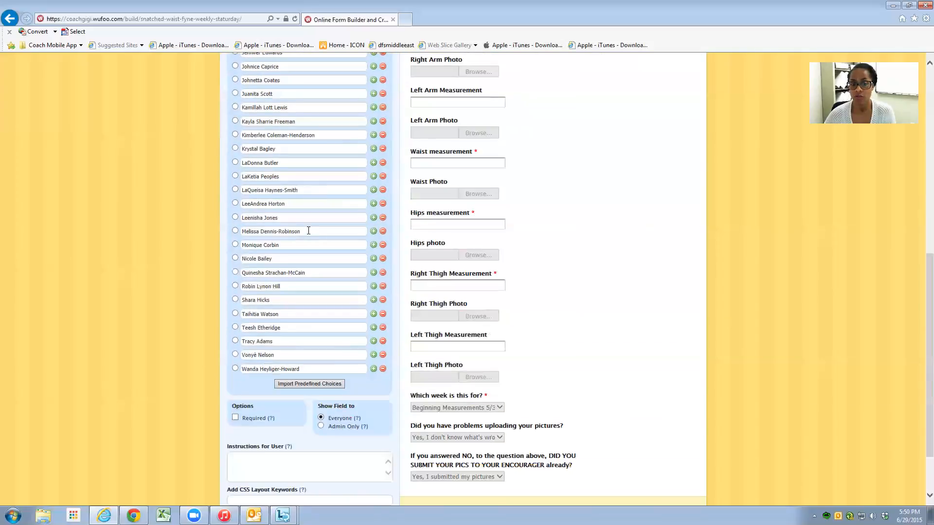
scroll(309, 230, up, 4)
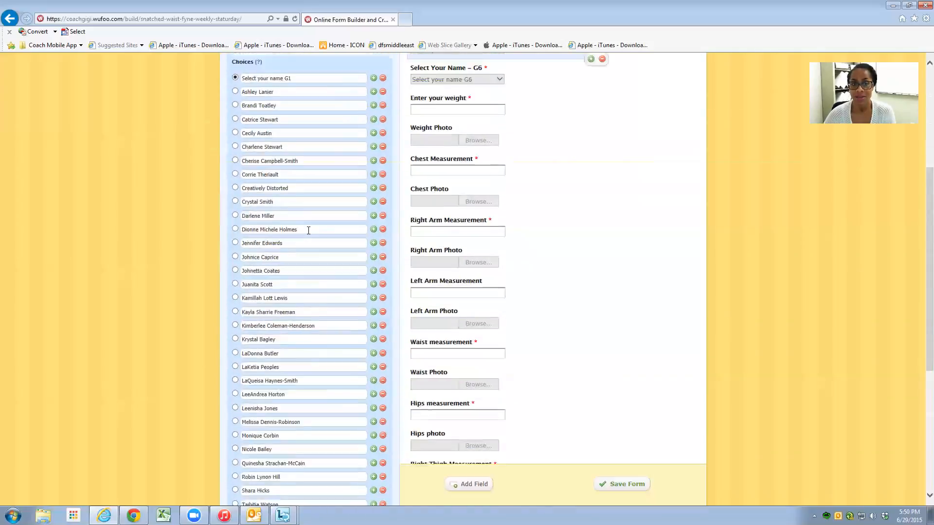
scroll(312, 129, down, 4)
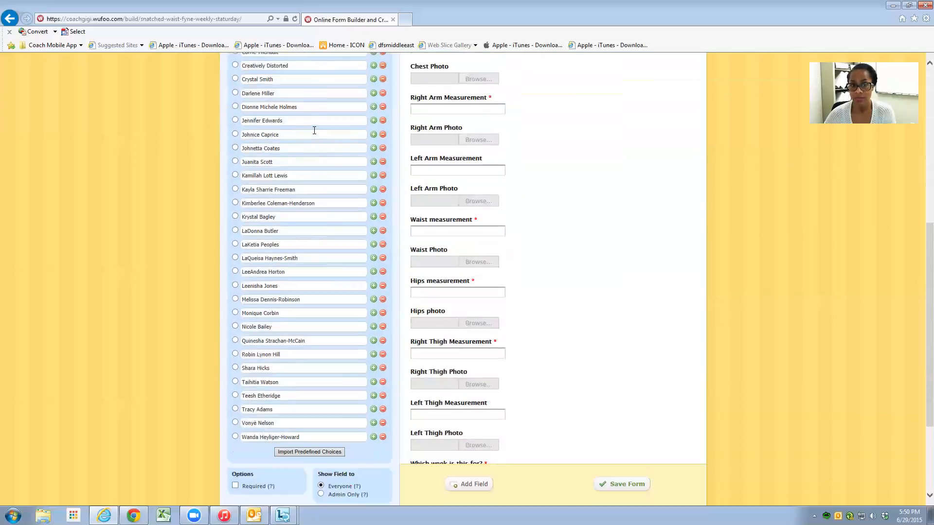
scroll(313, 134, up, 6)
scroll(315, 134, up, 1)
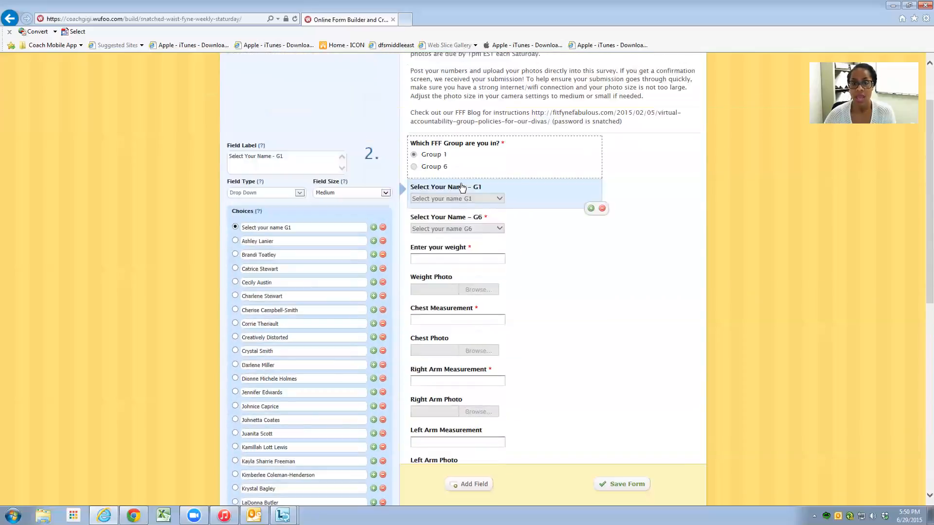
Look through the choices and options of the "Select Your Name – G6" drop-down field.
click(447, 217)
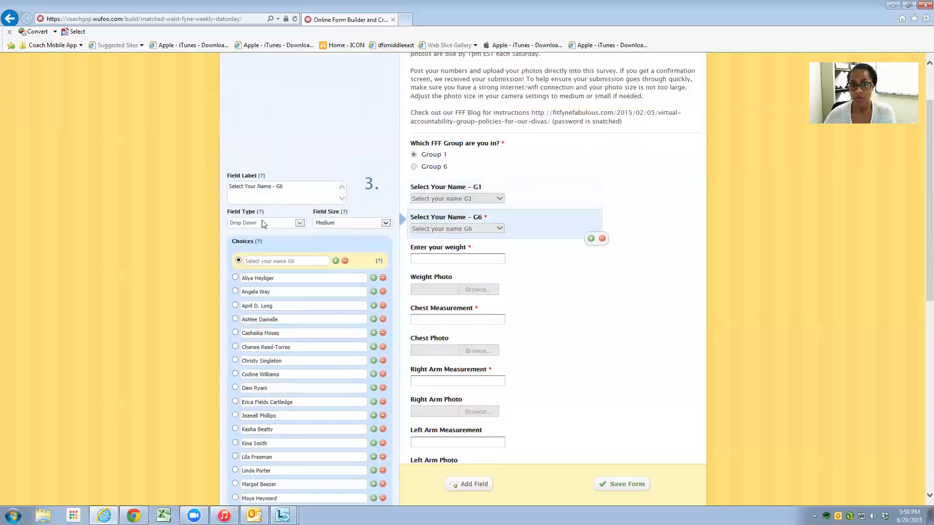
scroll(284, 259, down, 1)
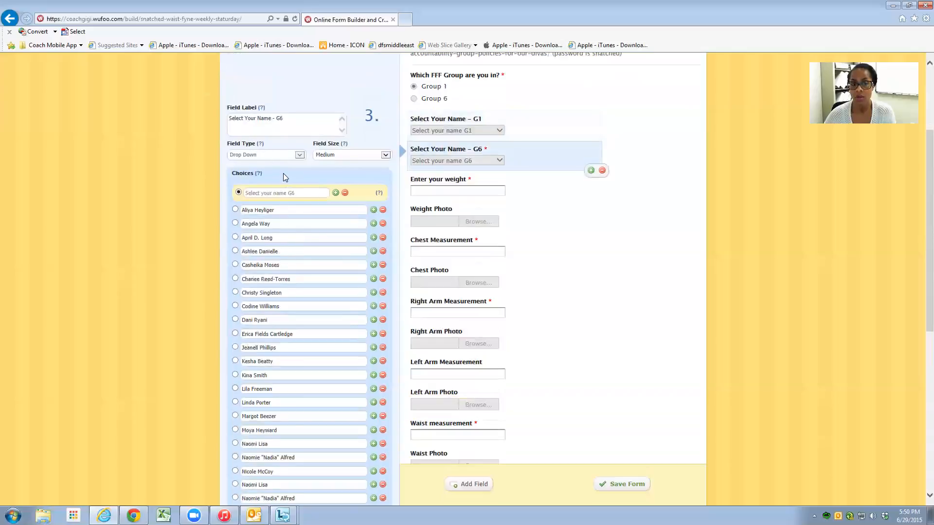
scroll(301, 278, down, 5)
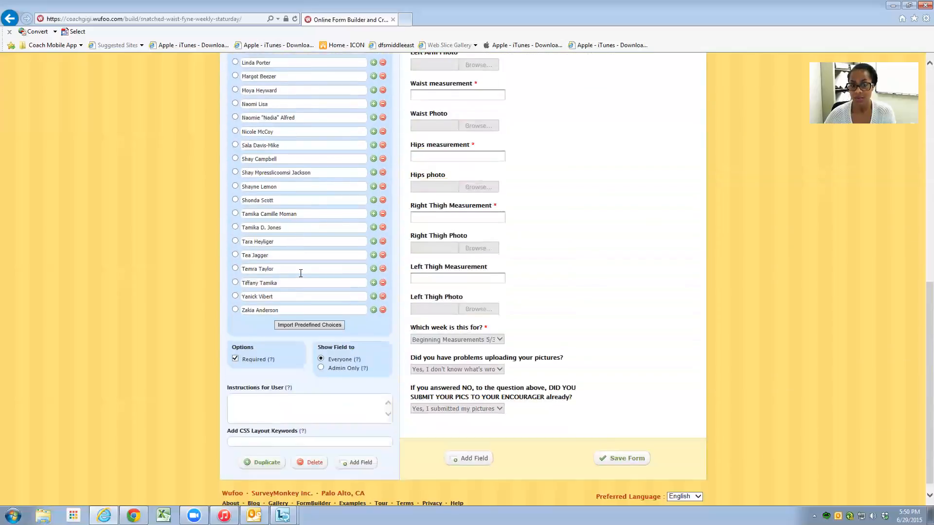
scroll(301, 274, up, 6)
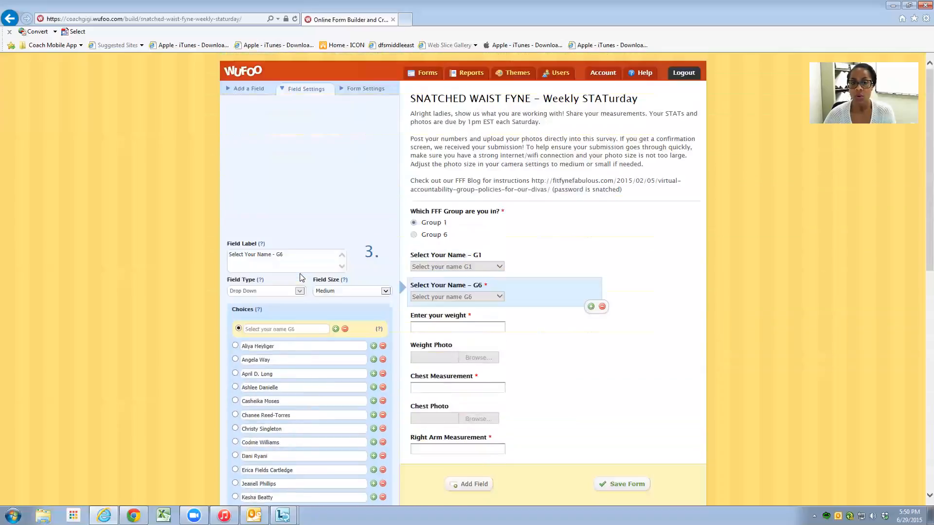
Compare the group question's settings with the "Select Your Name – G1" choices again, including the controls for adding or removing names.
click(469, 232)
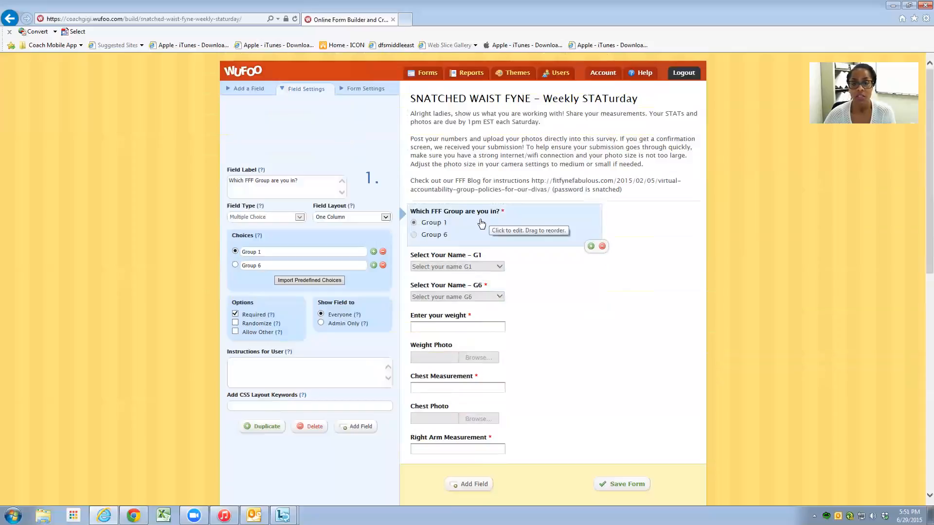
click(473, 263)
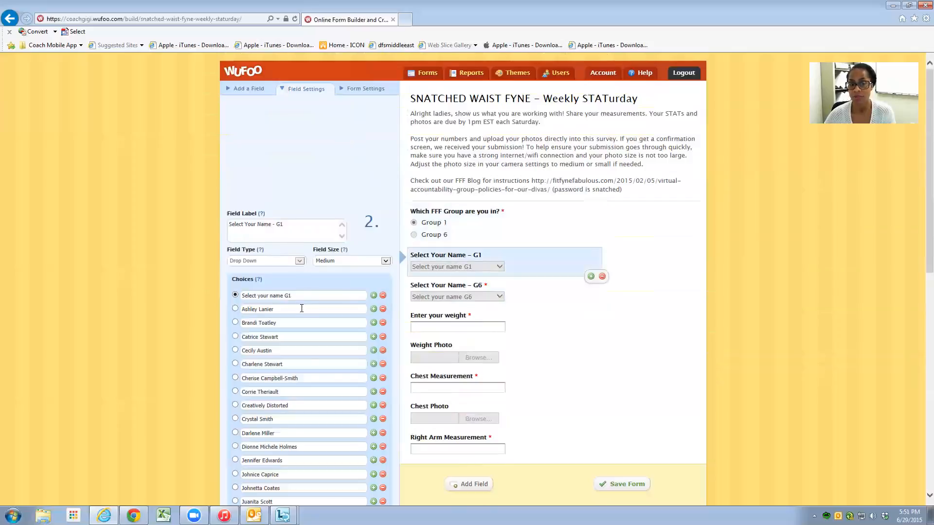
scroll(302, 308, down, 3)
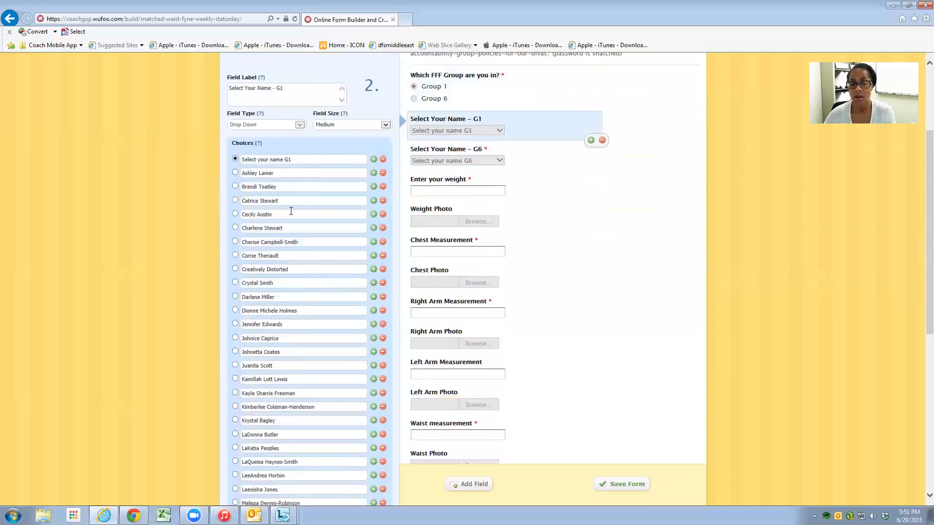
scroll(311, 291, down, 7)
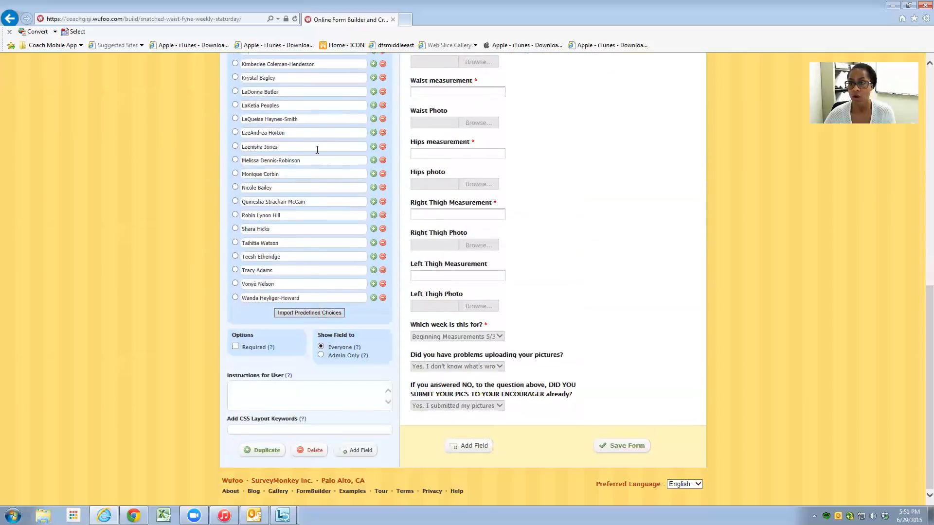
scroll(317, 151, up, 10)
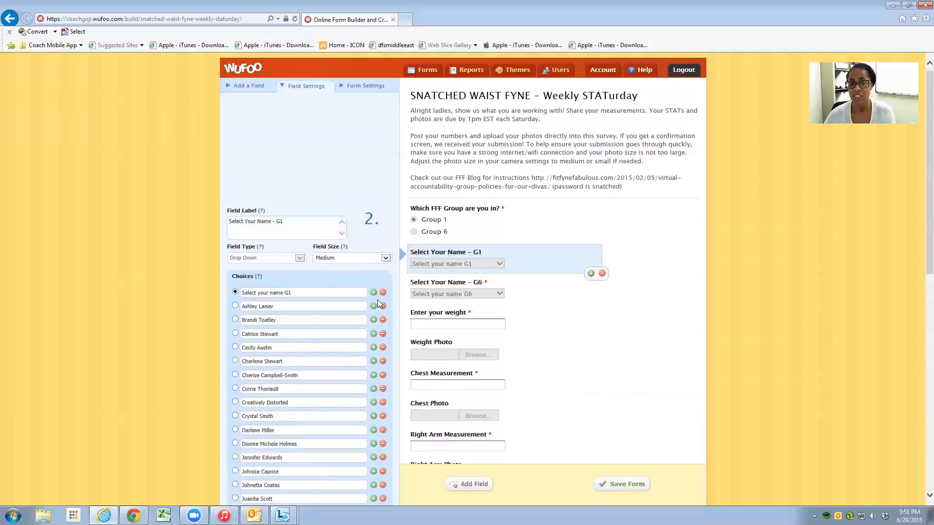
scroll(298, 343, down, 3)
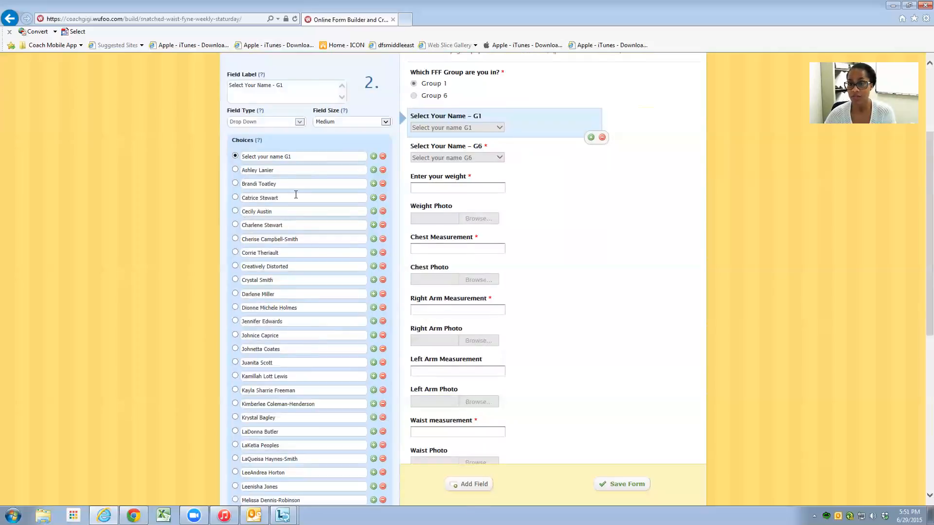
Review the field types, required options and user instructions of the weight and chest measurement and photo fields.
click(502, 180)
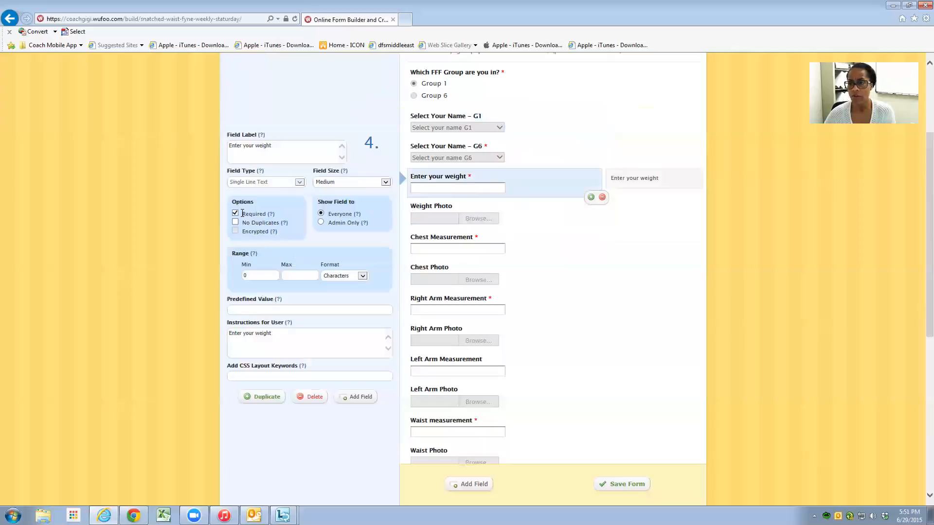
click(520, 214)
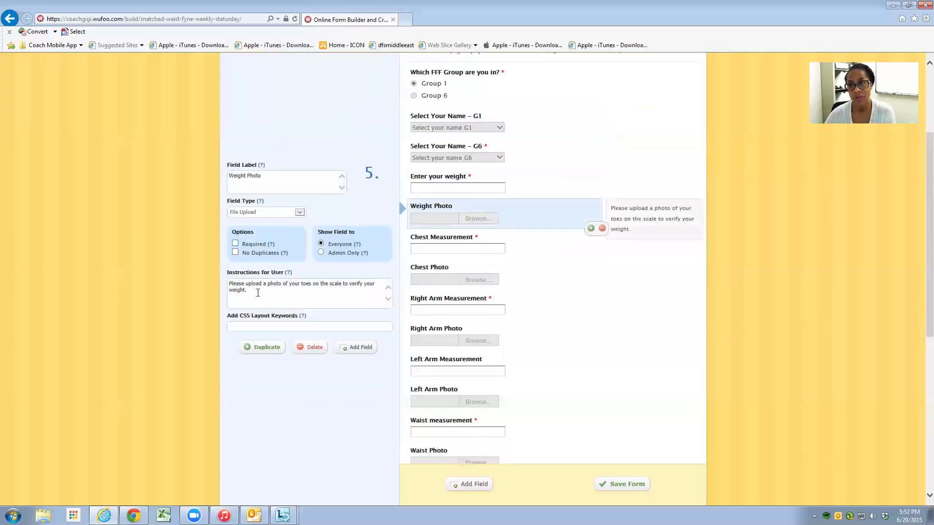
click(492, 236)
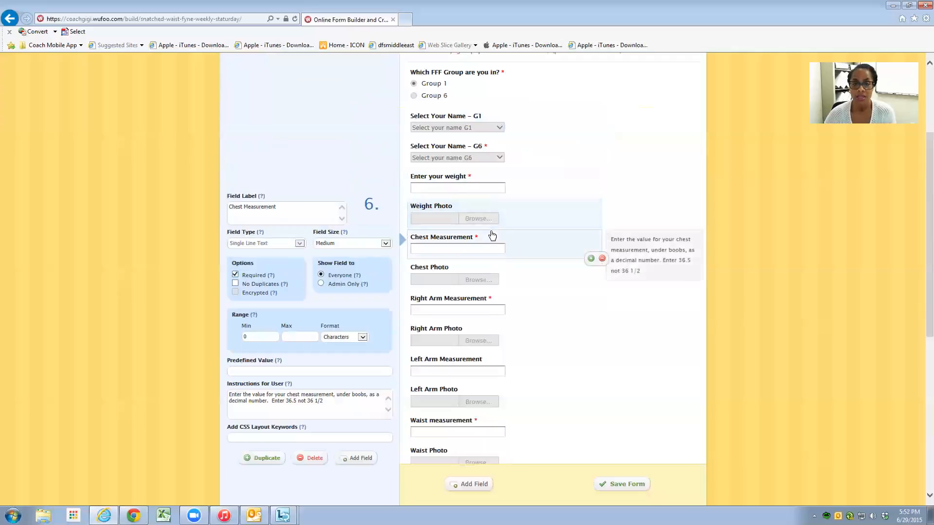
click(458, 270)
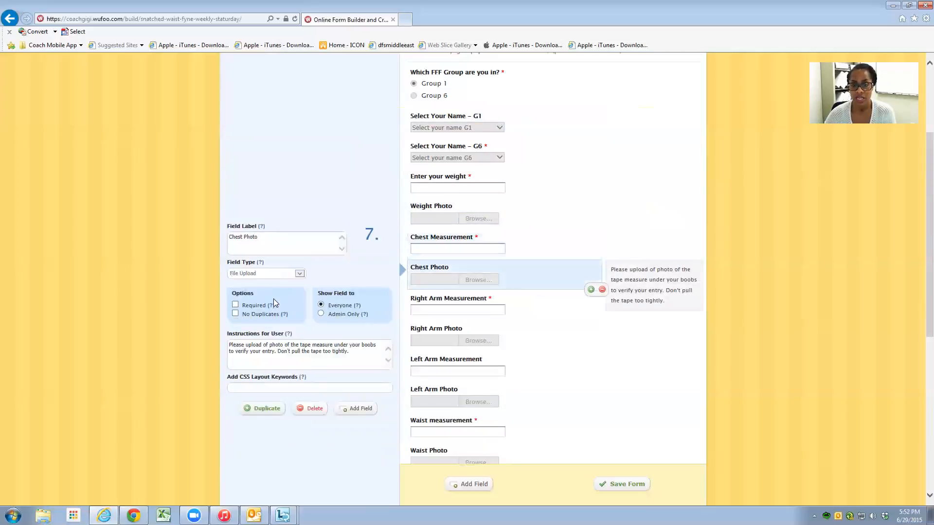
Check the settings and user instructions of the right and left arm measurement and photo fields and the waist measurement field.
click(479, 306)
scroll(482, 309, down, 1)
scroll(482, 309, down, 2)
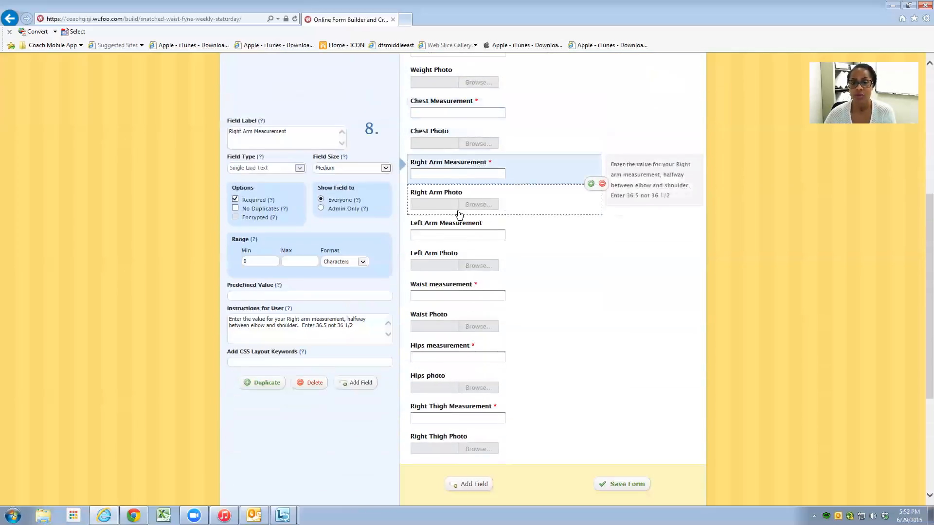
click(474, 201)
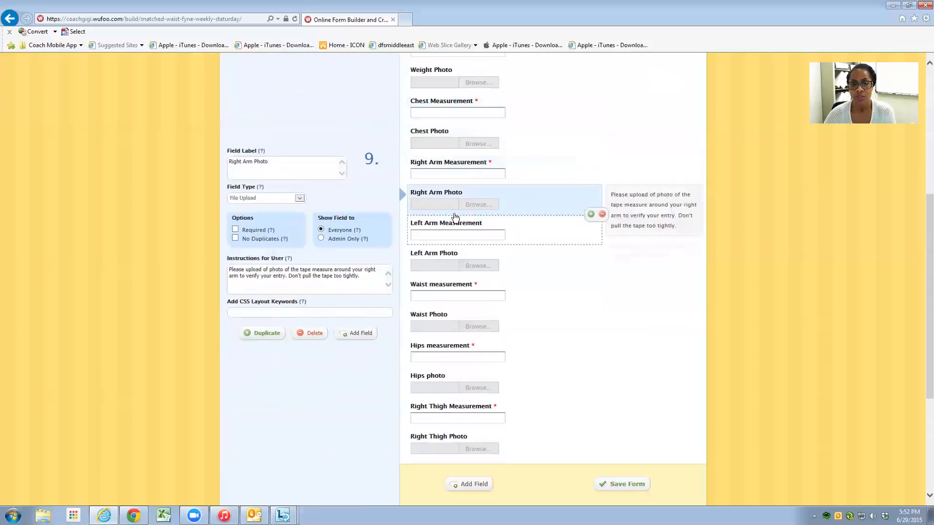
click(472, 231)
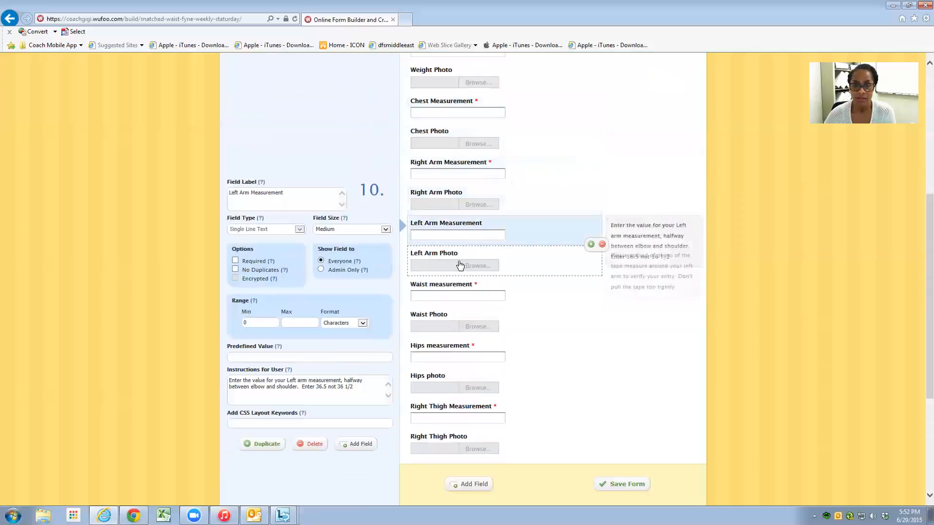
click(458, 253)
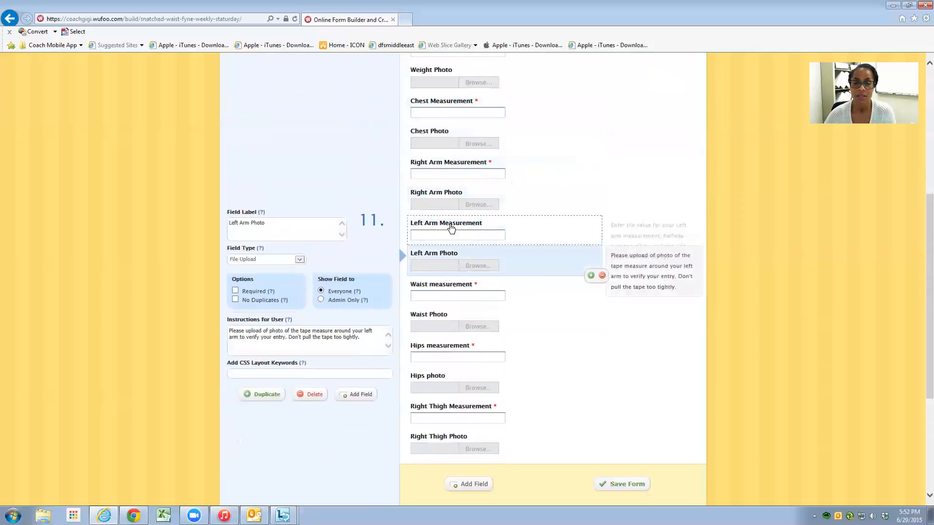
click(454, 290)
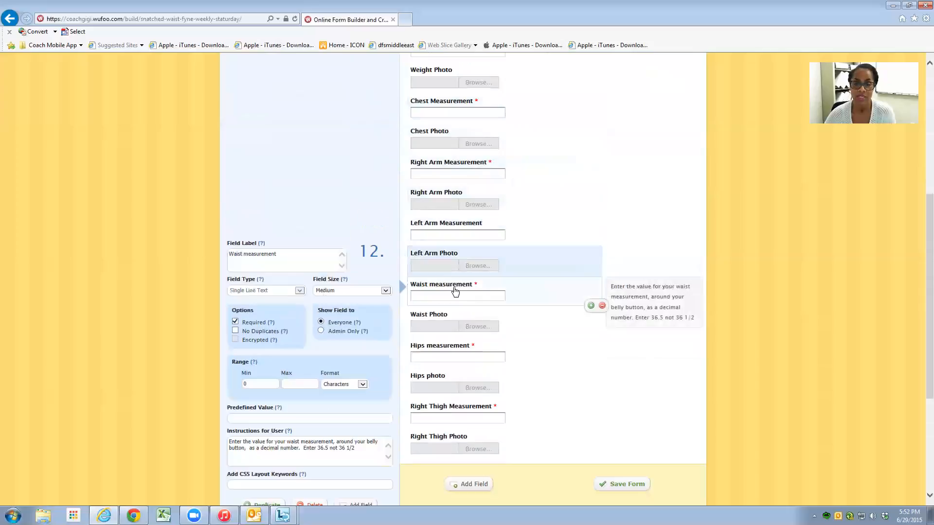
Check the settings and user instructions of the waist photo, hips measurement and hips photo fields, plus the right thigh measurement instructions.
click(454, 317)
click(439, 347)
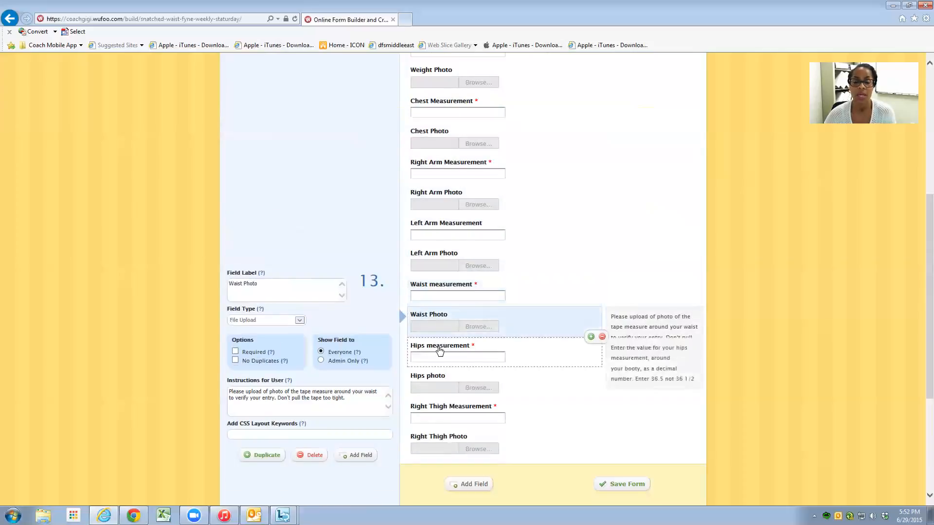
click(437, 384)
scroll(440, 380, down, 1)
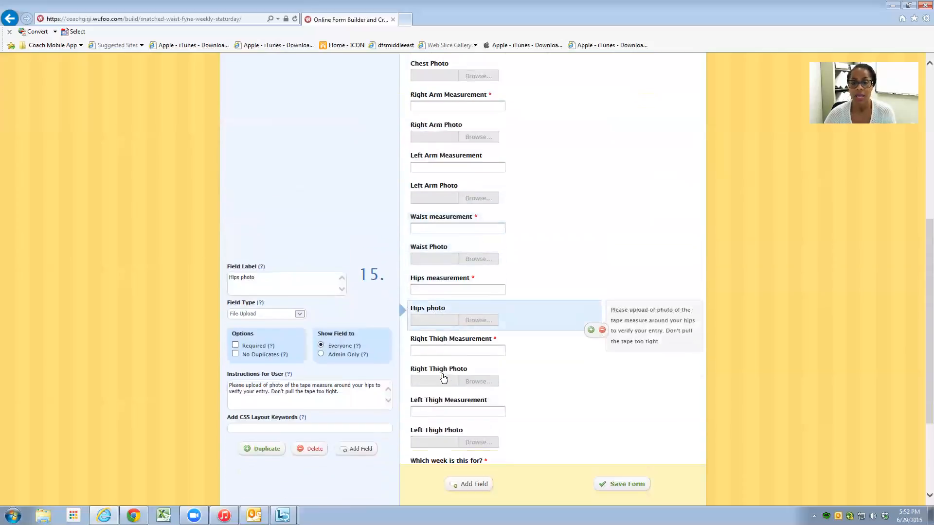
scroll(495, 247, up, 3)
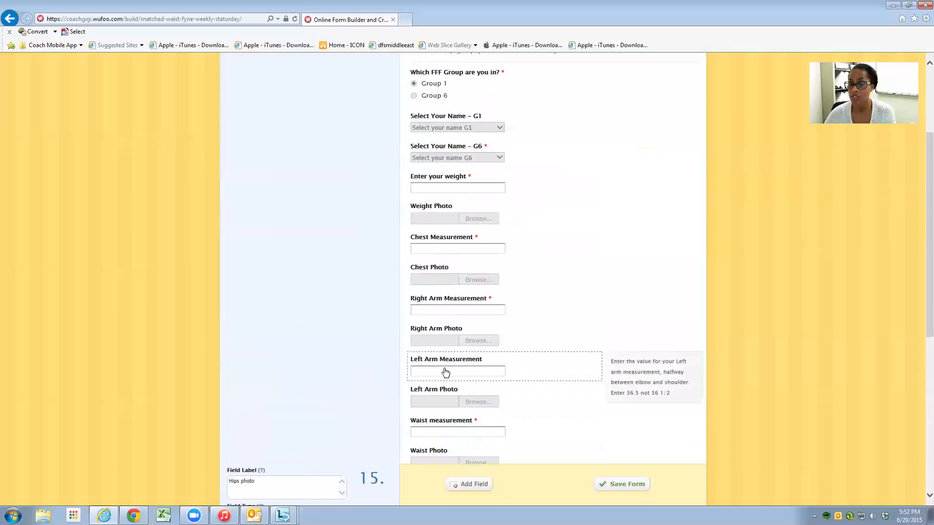
scroll(444, 378, down, 3)
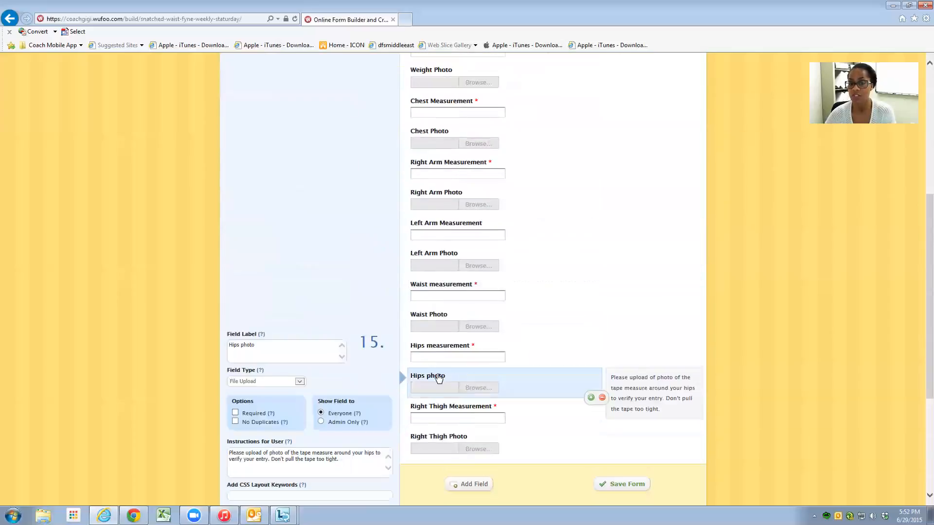
scroll(440, 382, down, 2)
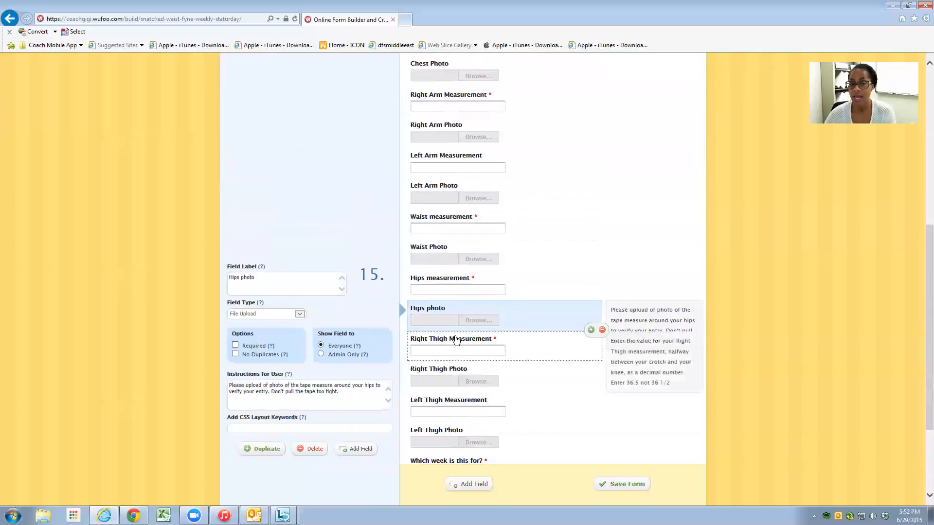
Review the week choices, required option and user instructions of the "Which week is this for?" drop-down field.
scroll(455, 370, down, 3)
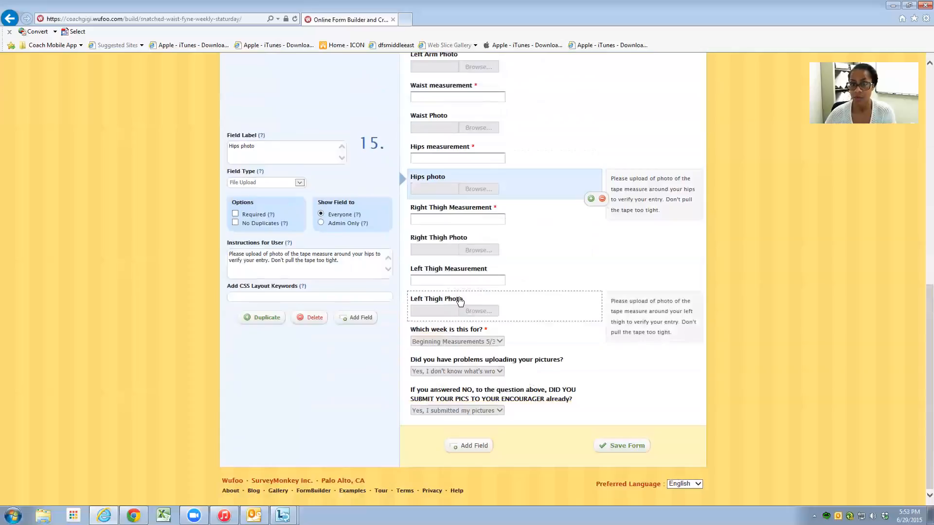
click(532, 333)
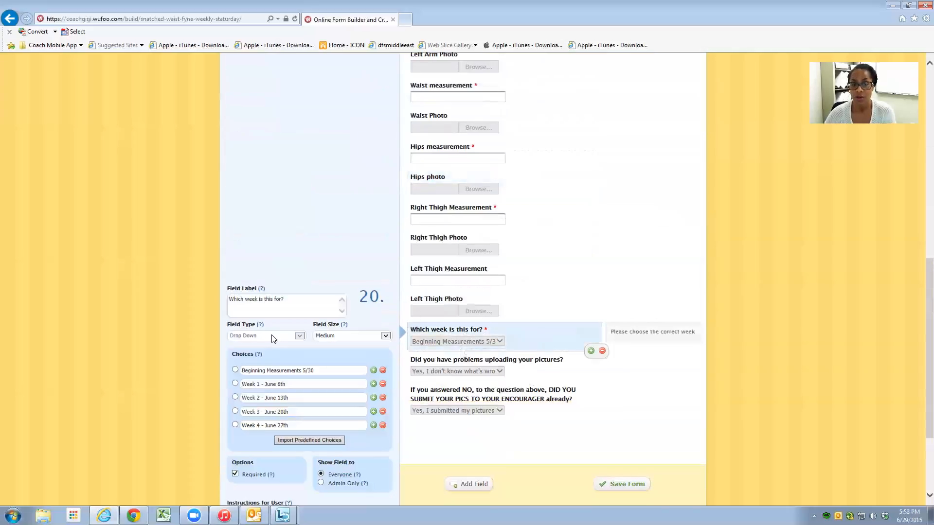
scroll(272, 339, down, 2)
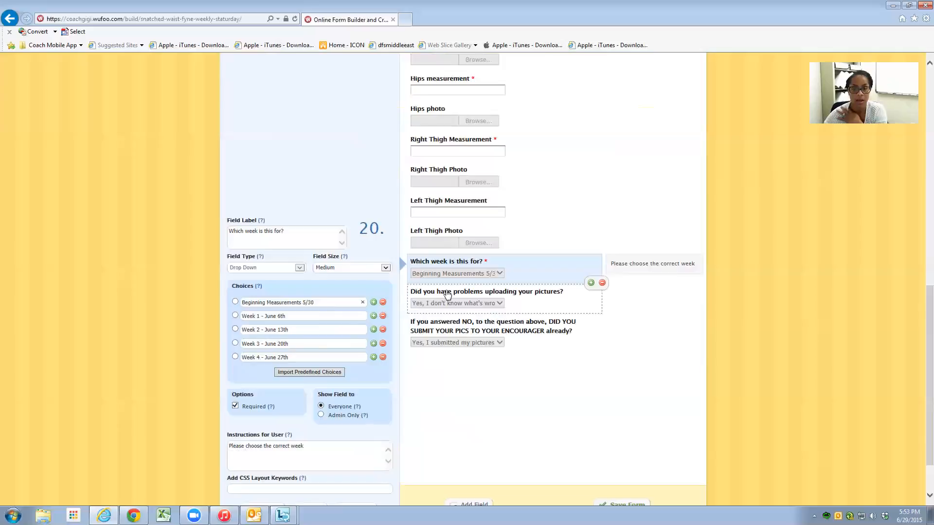
Review the choices and options of the two drop-down questions about picture upload problems and submitting pictures to the encourager.
click(554, 308)
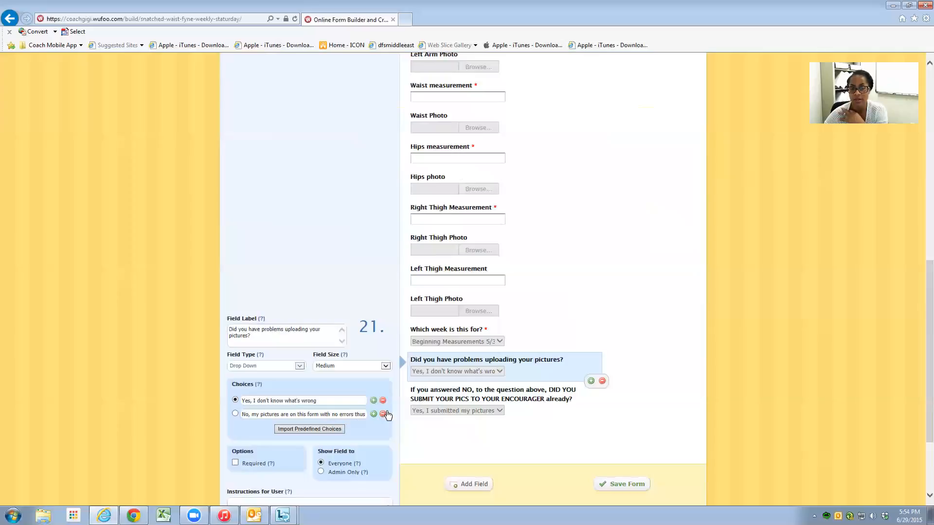
click(491, 397)
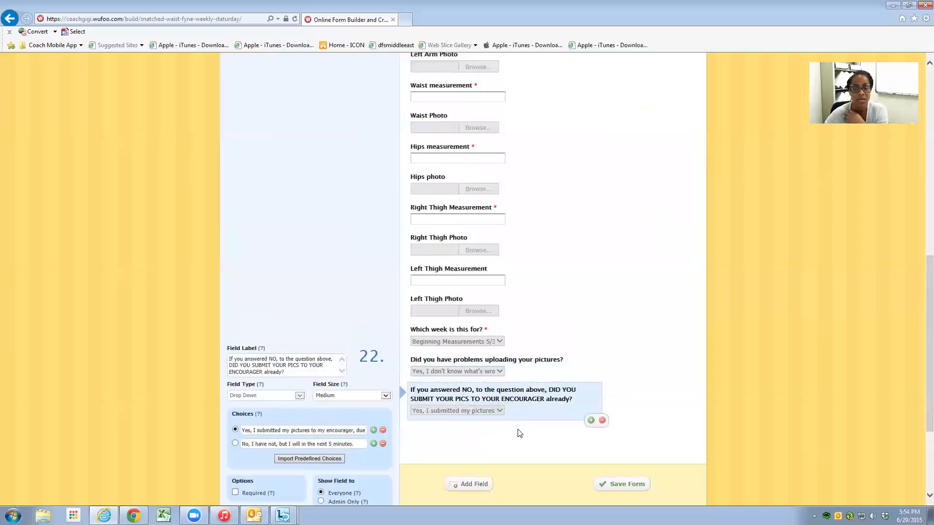
scroll(518, 436, down, 2)
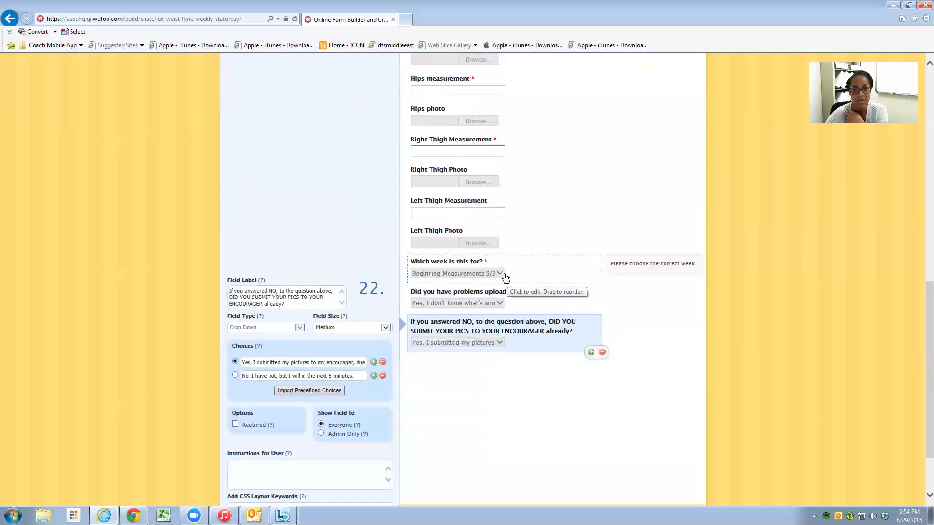
Examine the form's overall settings, including its name, description, confirmation options and activity limits, and return to the field settings.
scroll(515, 275, up, 12)
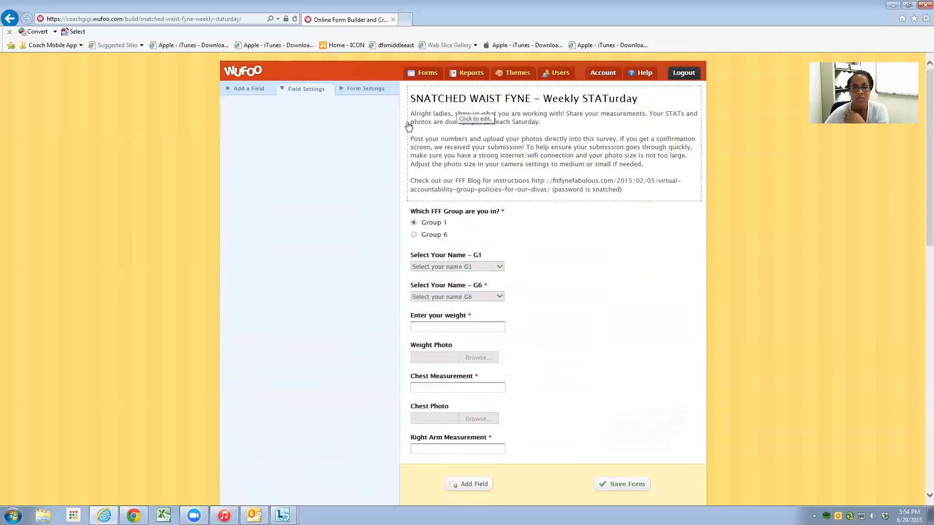
click(432, 125)
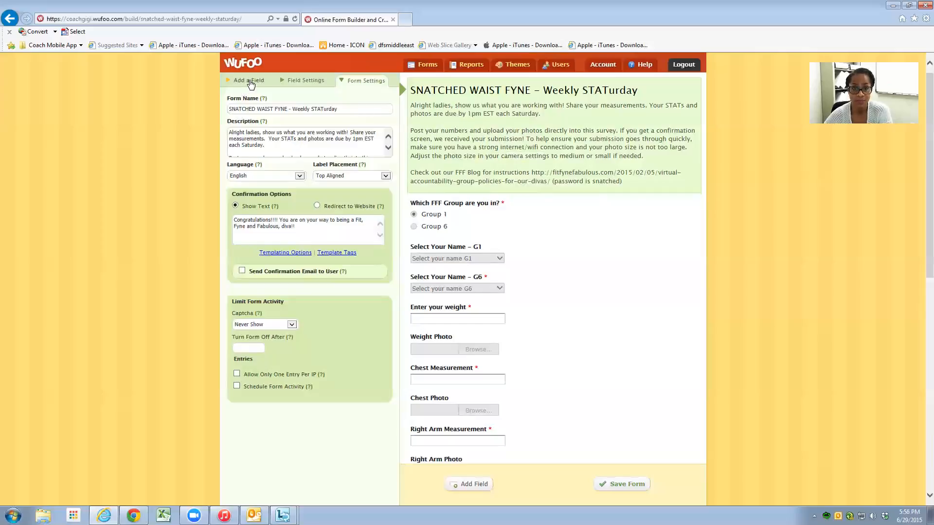
click(306, 81)
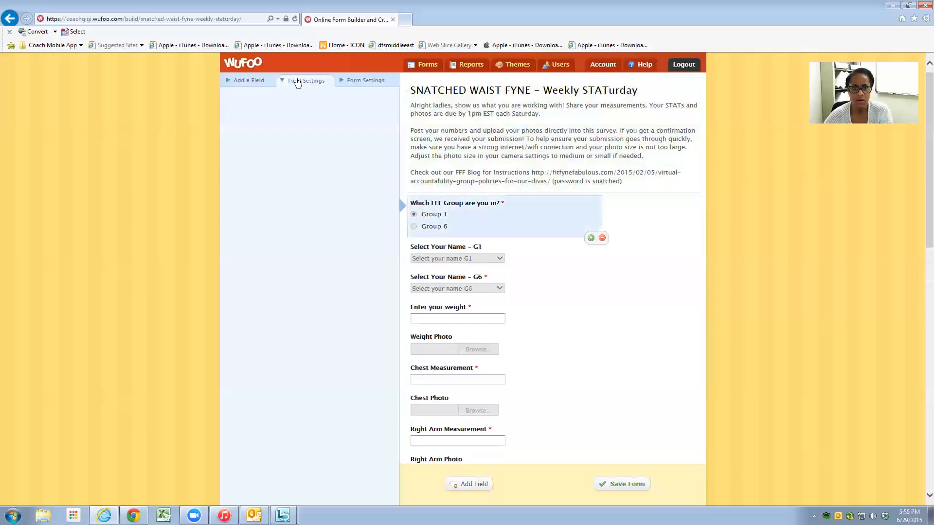
Look over the standard and Fancy Pants field types that can be added alongside the form's existing fields.
click(251, 82)
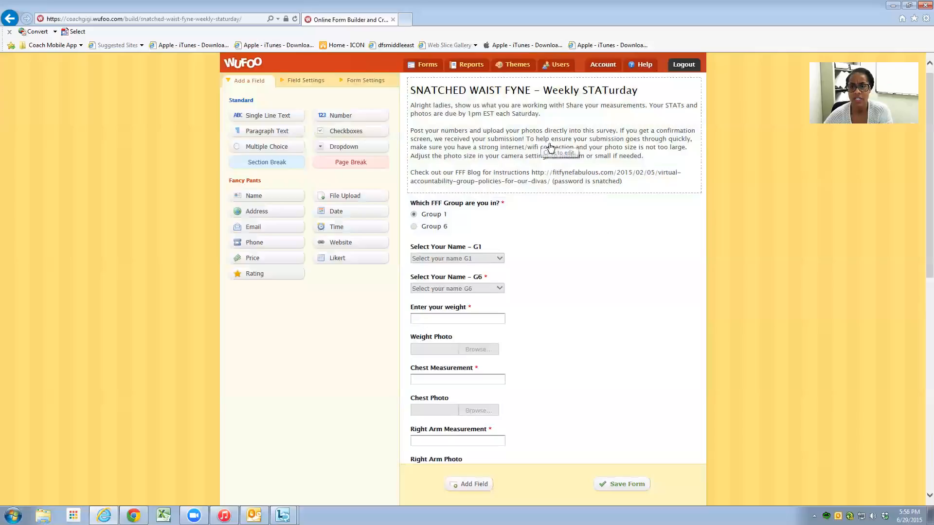
scroll(546, 204, down, 1)
scroll(546, 205, down, 4)
scroll(546, 205, up, 5)
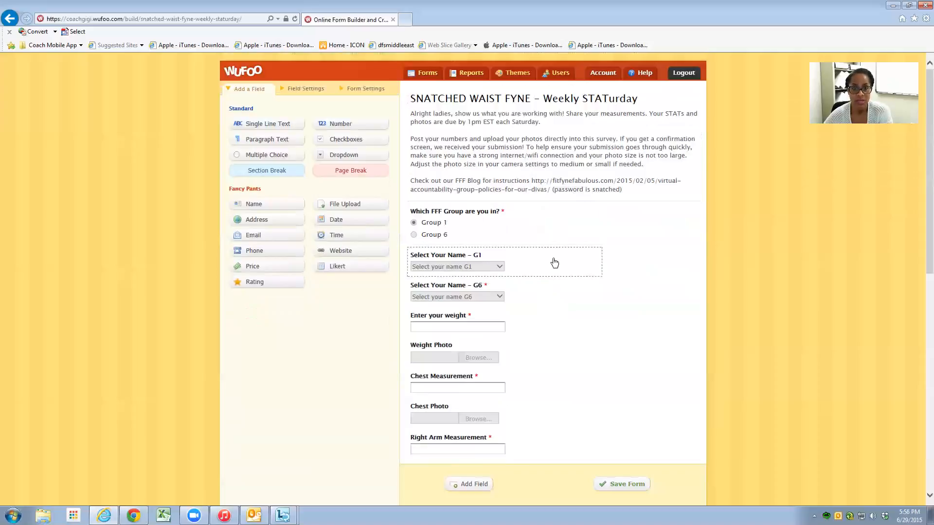
scroll(547, 316, down, 2)
scroll(542, 282, up, 2)
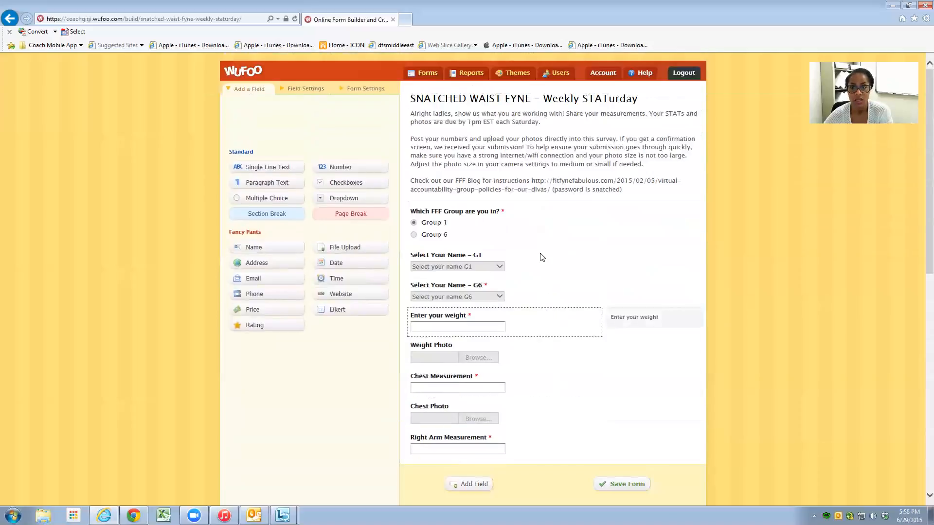